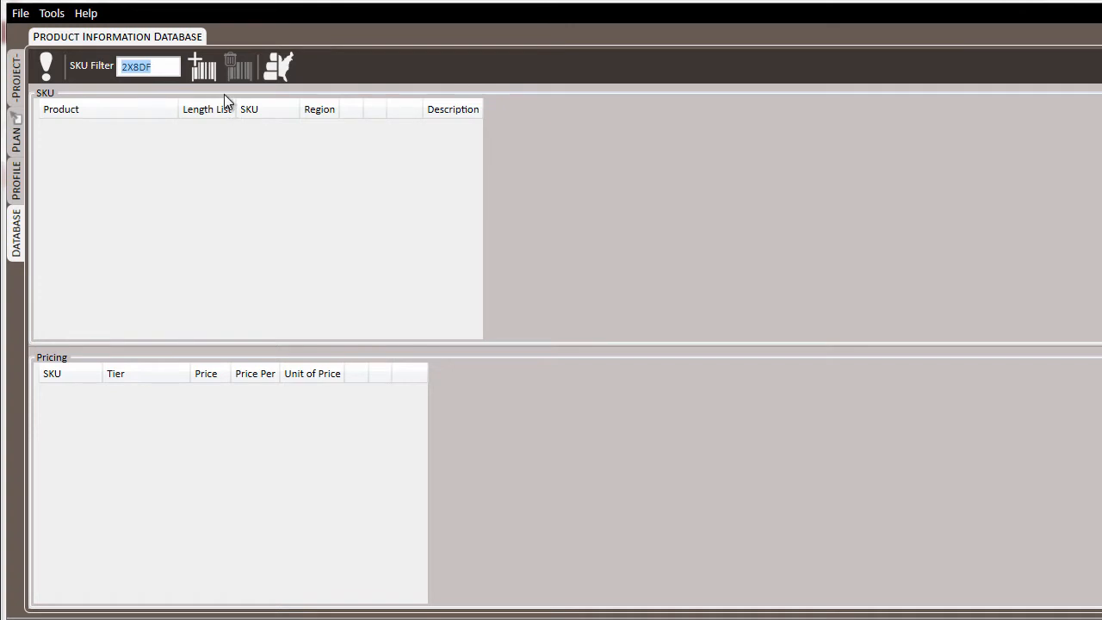
Step: Create SKU 2X8DF for the 2x8 DF product with grade #2, without a length list or pricing
{"action": "left_click", "coordinate": [205, 68]}
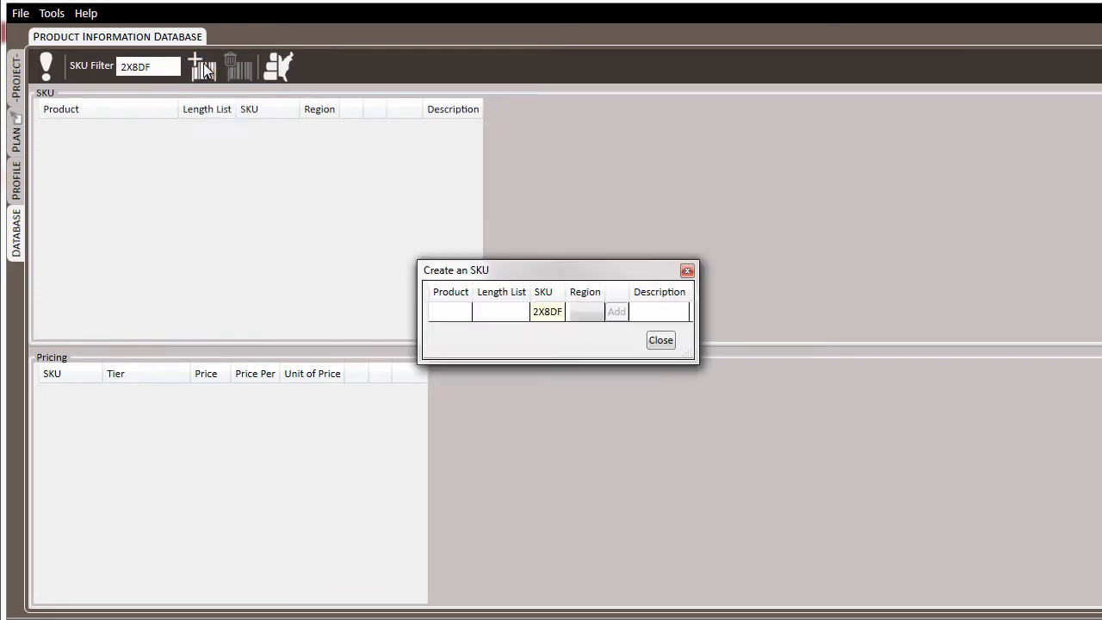
{"action": "left_click", "coordinate": [438, 312]}
{"action": "type", "text": "2x"}
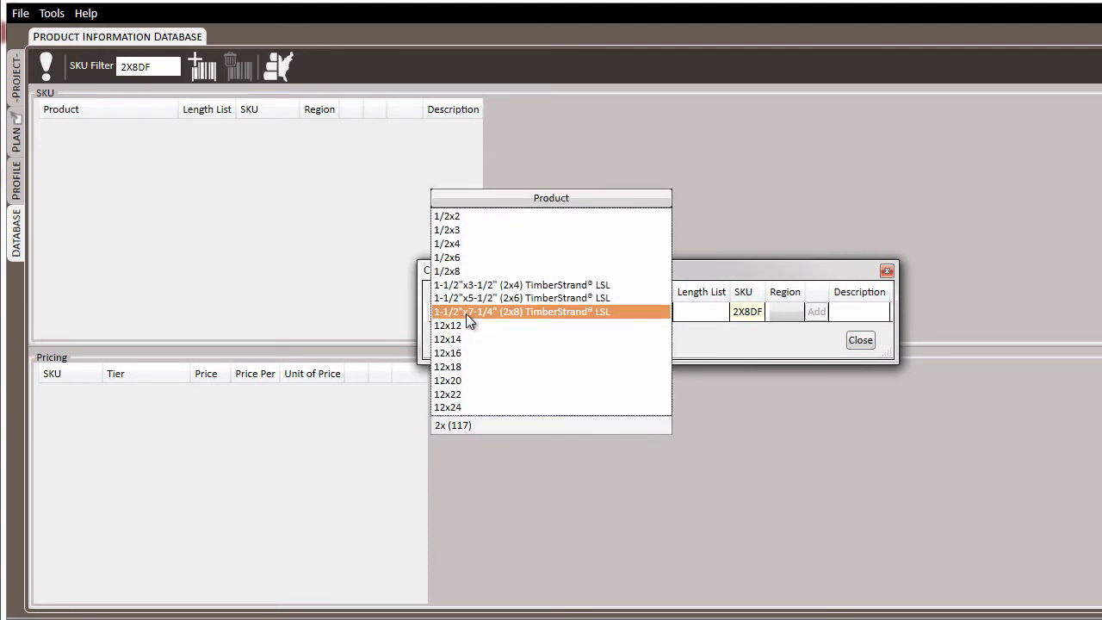
{"action": "type", "text": "8"}
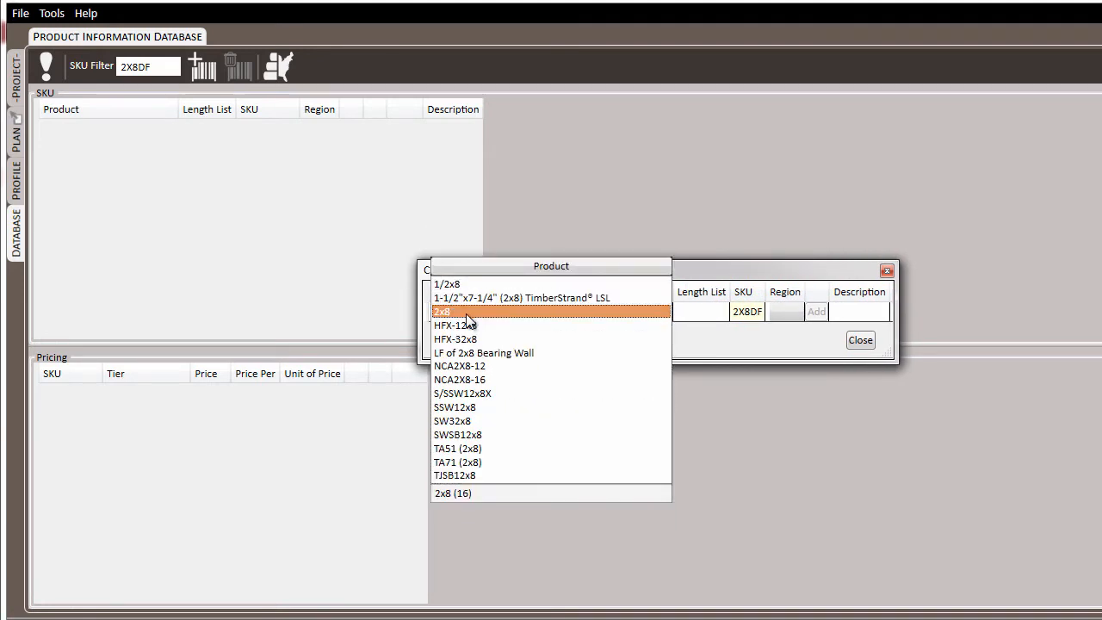
{"action": "left_click", "coordinate": [466, 313]}
{"action": "left_click", "coordinate": [466, 313]}
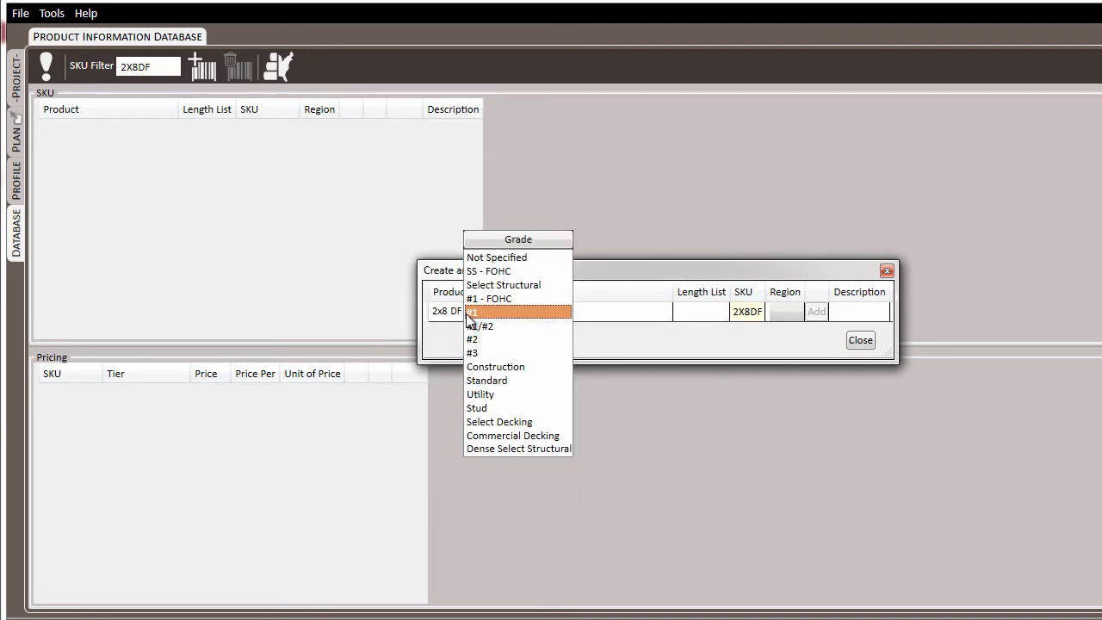
{"action": "left_click", "coordinate": [466, 317]}
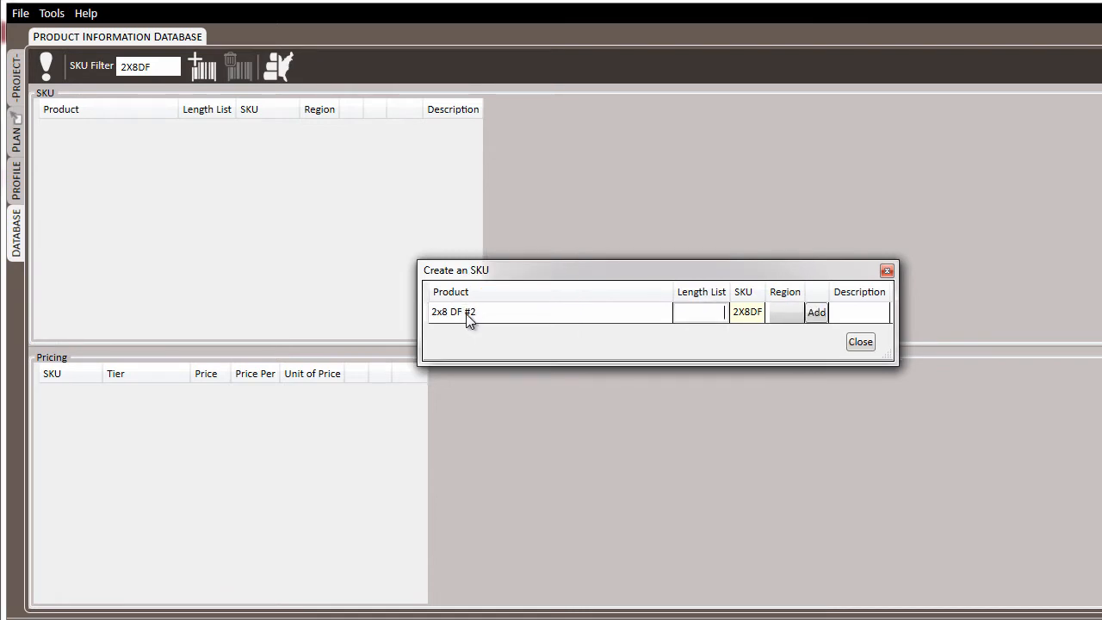
{"action": "left_click", "coordinate": [816, 312]}
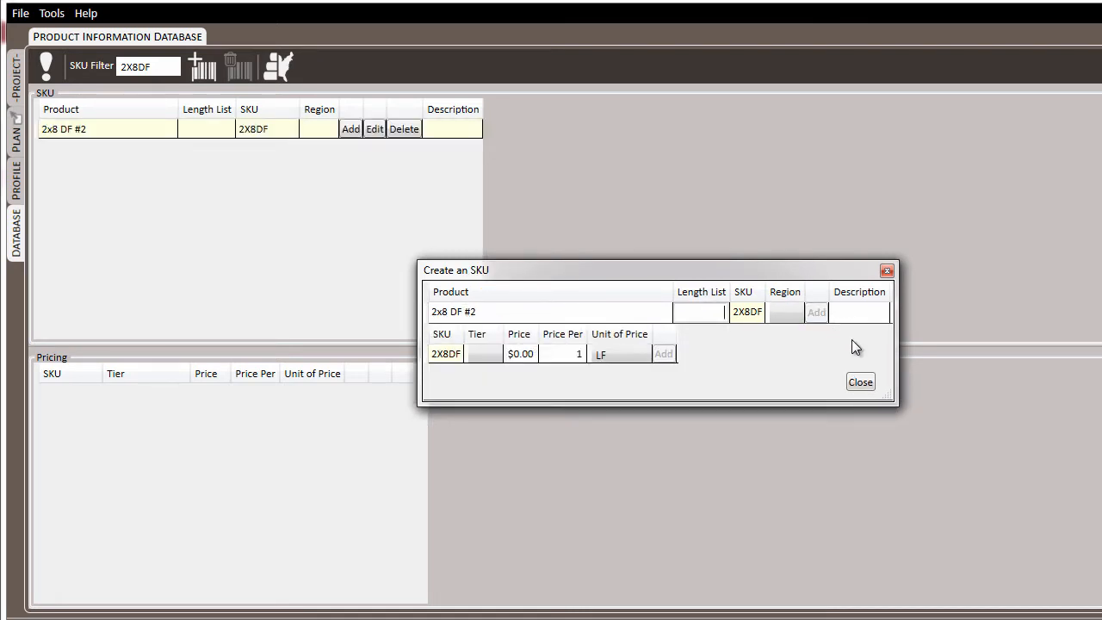
{"action": "left_click", "coordinate": [860, 383]}
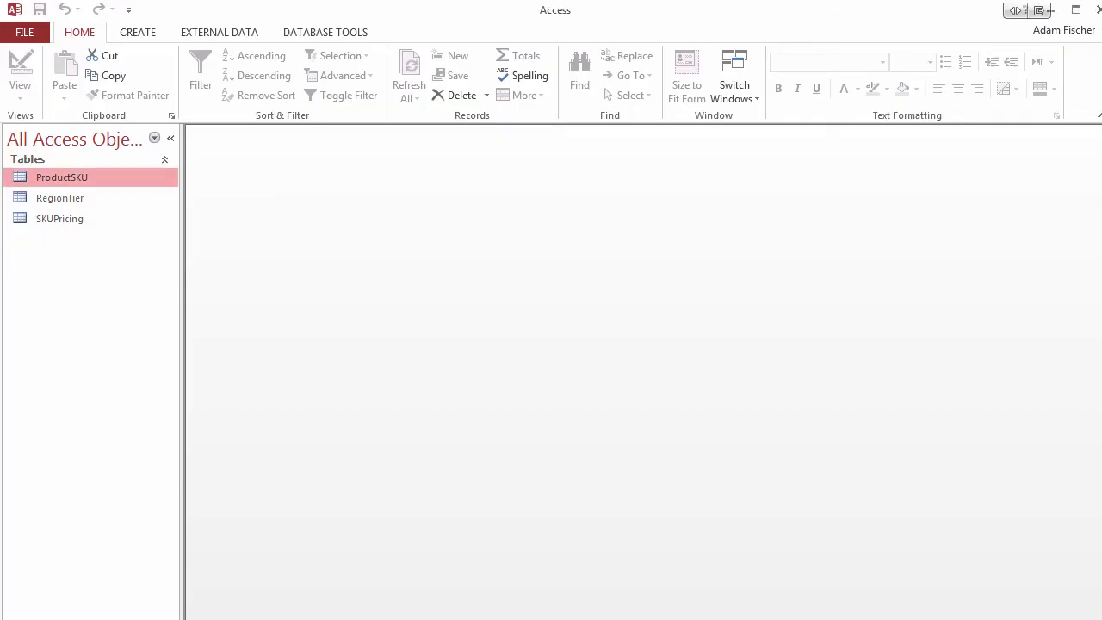
Step: In Access, open the ProductSKU table and append a copy of the 21008SYP2 record as a new record
{"action": "double_click", "coordinate": [77, 175]}
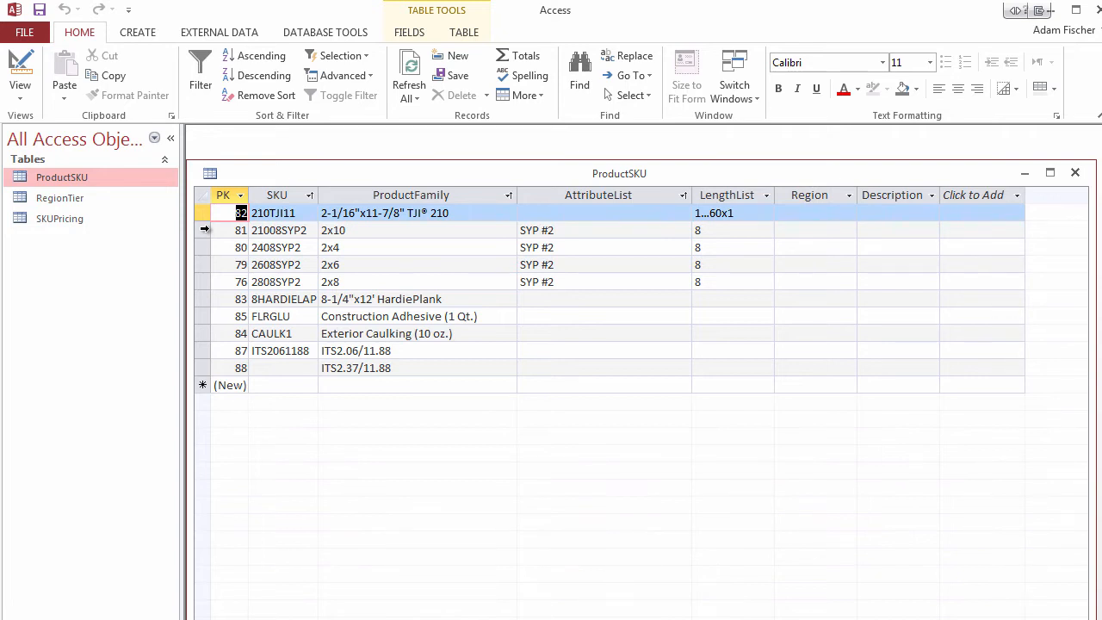
{"action": "left_click", "coordinate": [205, 229]}
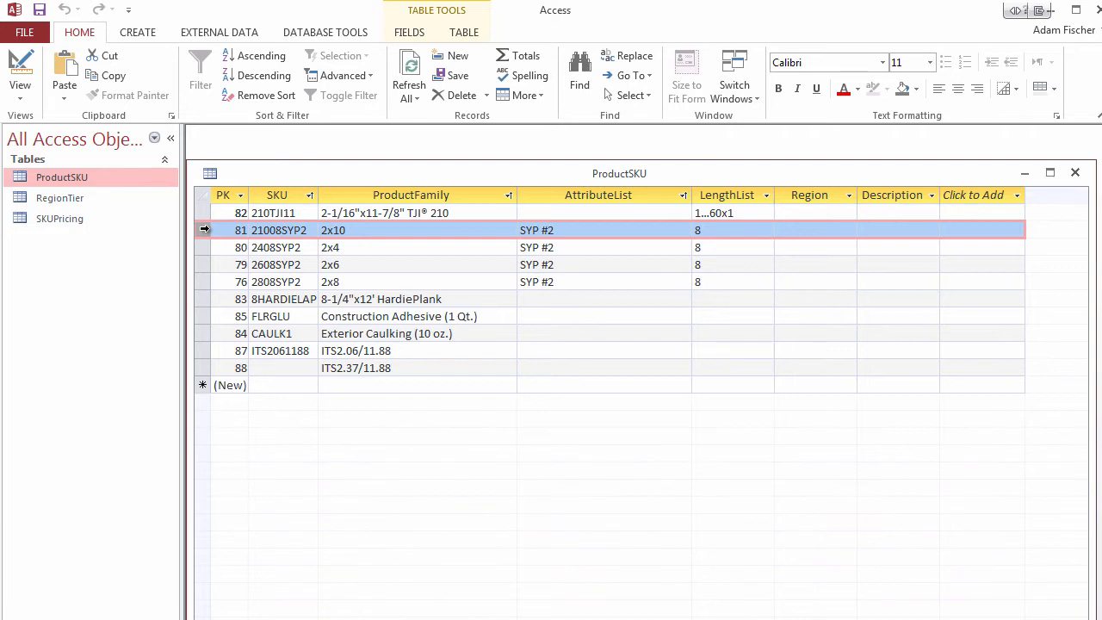
{"action": "right_click", "coordinate": [205, 228]}
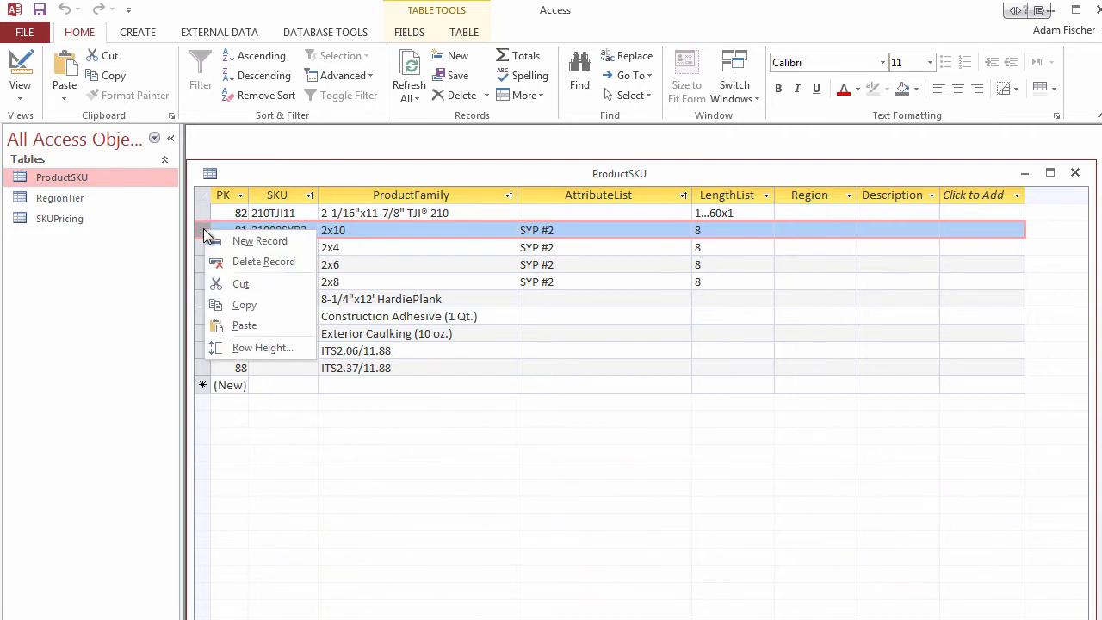
{"action": "left_click", "coordinate": [258, 305]}
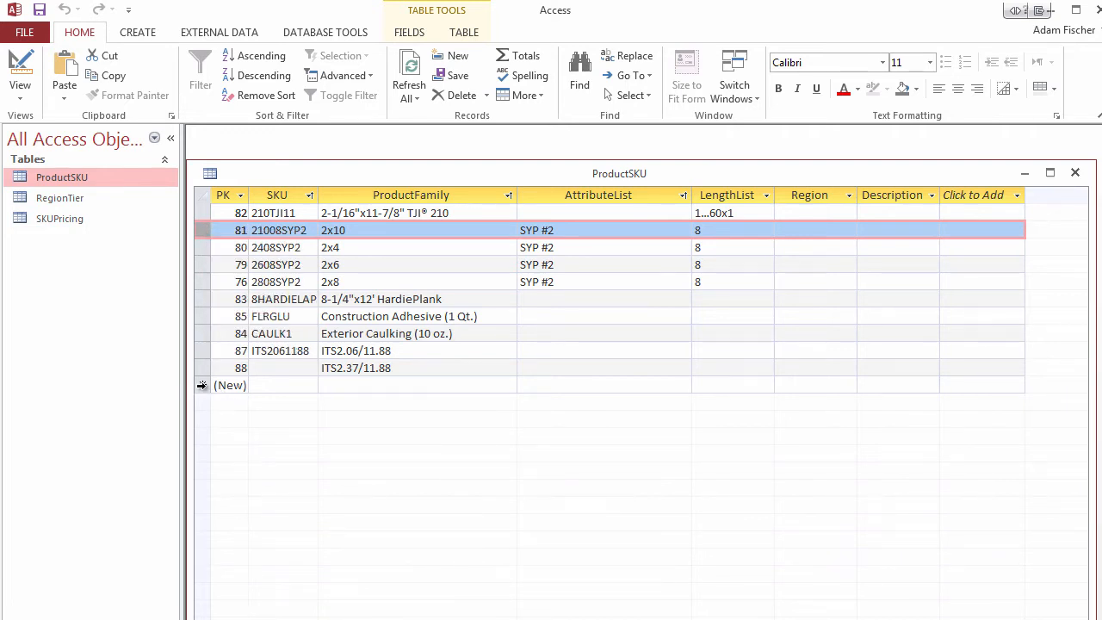
{"action": "left_click", "coordinate": [205, 385]}
{"action": "right_click", "coordinate": [204, 385]}
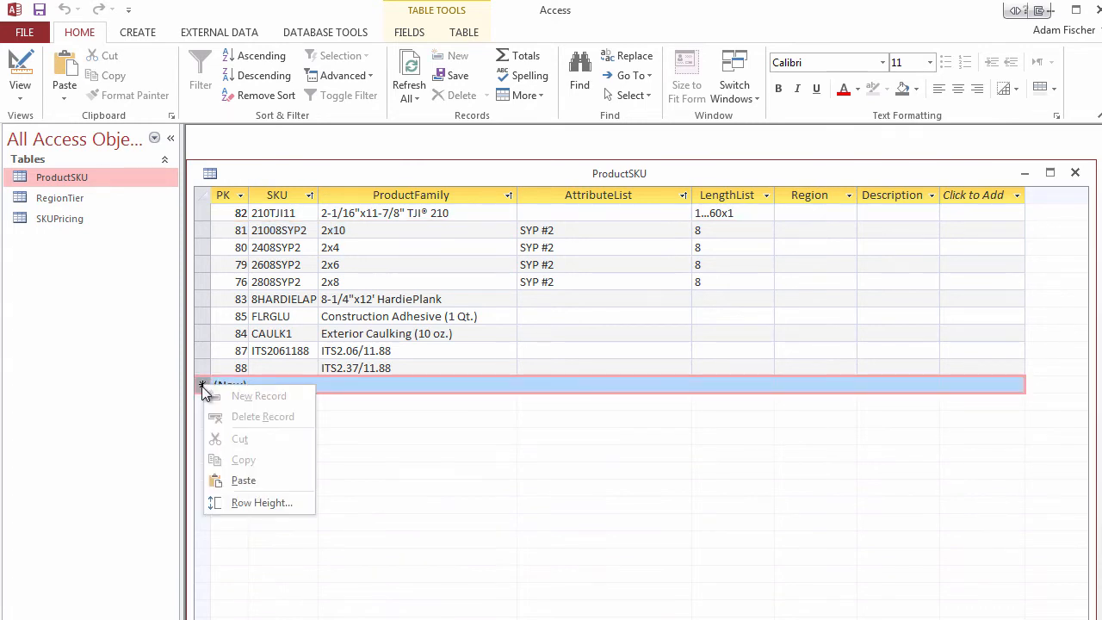
{"action": "left_click", "coordinate": [263, 480]}
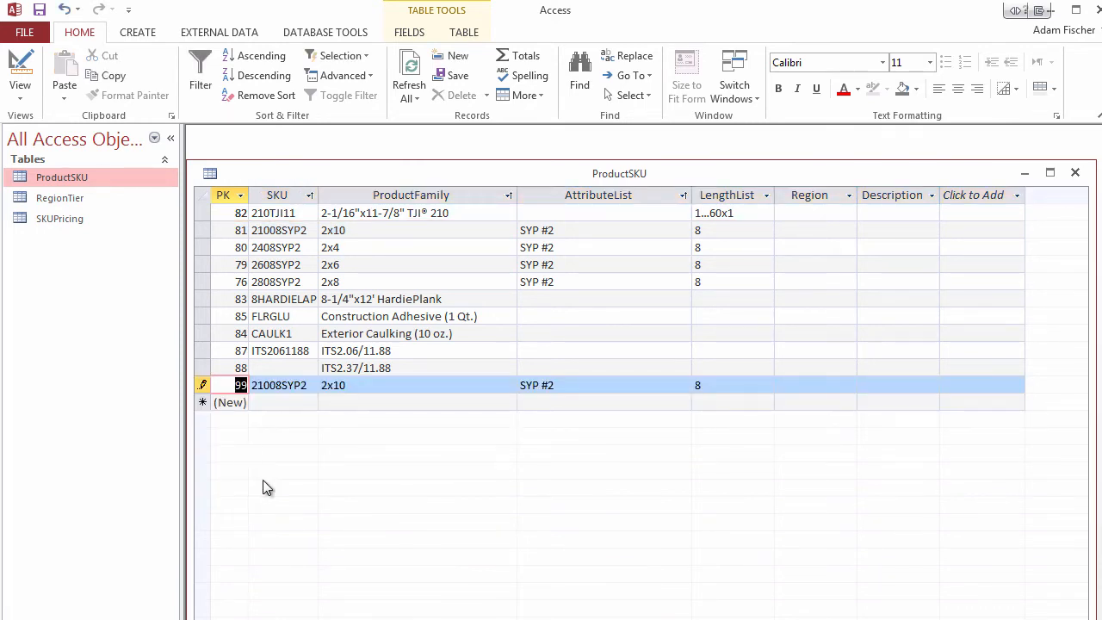
Step: Set the copied record's ProductFamily to 2x12 and its SKU to 21208SYP2
{"action": "left_click", "coordinate": [391, 385]}
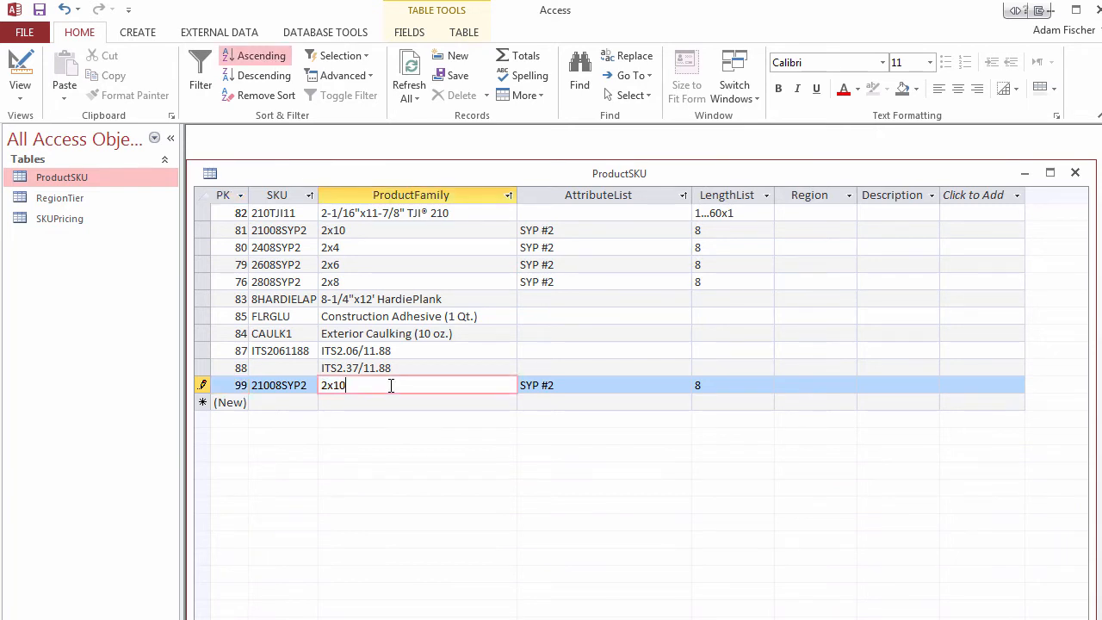
{"action": "key", "text": "BackSpace"}
{"action": "type", "text": "2"}
{"action": "left_click", "coordinate": [271, 385]}
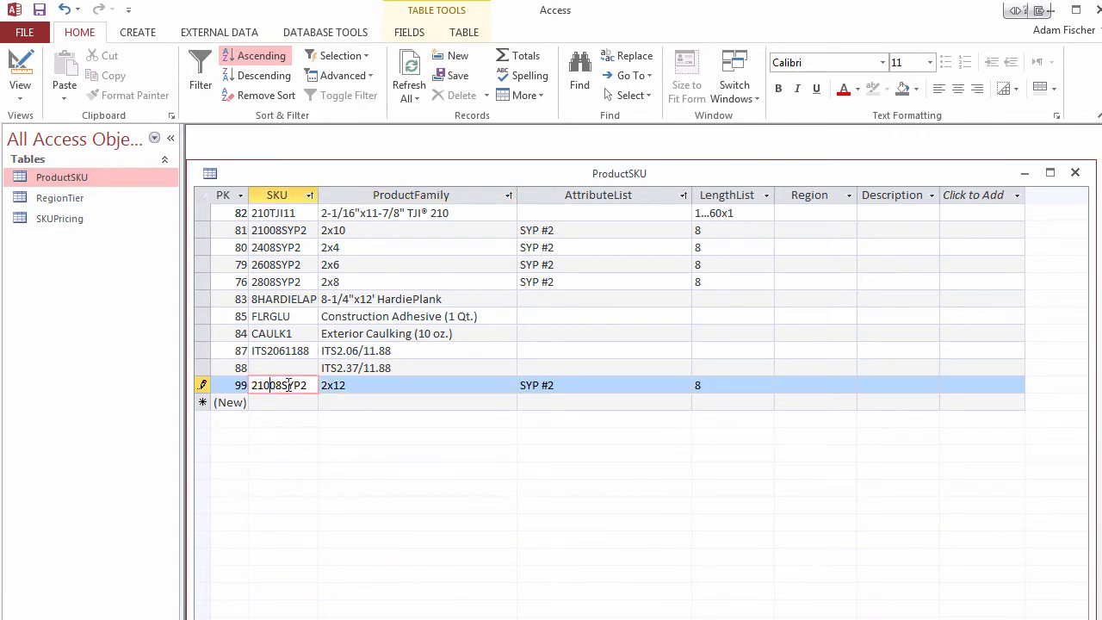
{"action": "key", "text": "BackSpace"}
{"action": "type", "text": "2"}
Step: Sort the ProductSKU table by ProductFamily in ascending order
{"action": "left_click", "coordinate": [464, 299]}
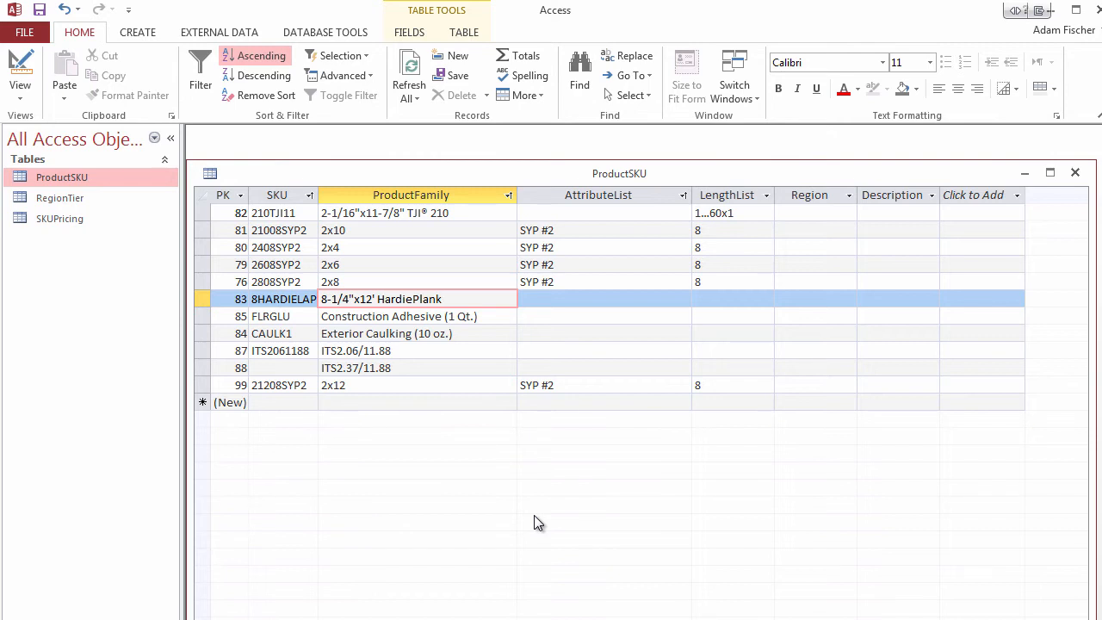
{"action": "left_click", "coordinate": [510, 196]}
{"action": "left_click", "coordinate": [557, 216]}
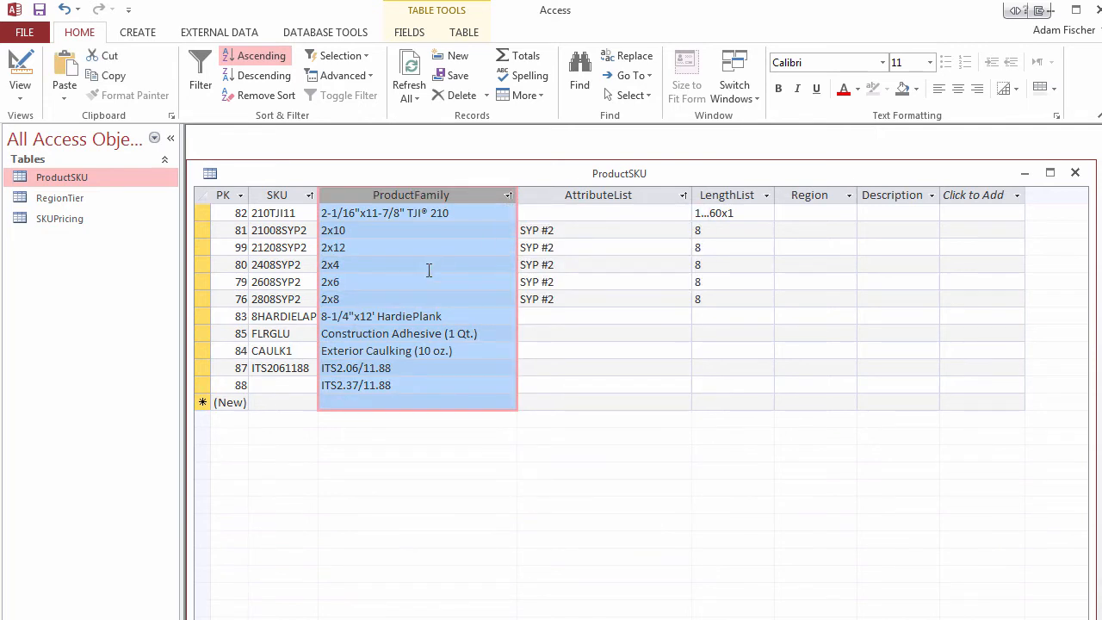
Step: Copy the five SYP #2 records from 2x10 through 2x8 and paste them into the blank Excel sheet at A1
{"action": "left_click_drag", "start_coordinate": [203, 231], "coordinate": [210, 298]}
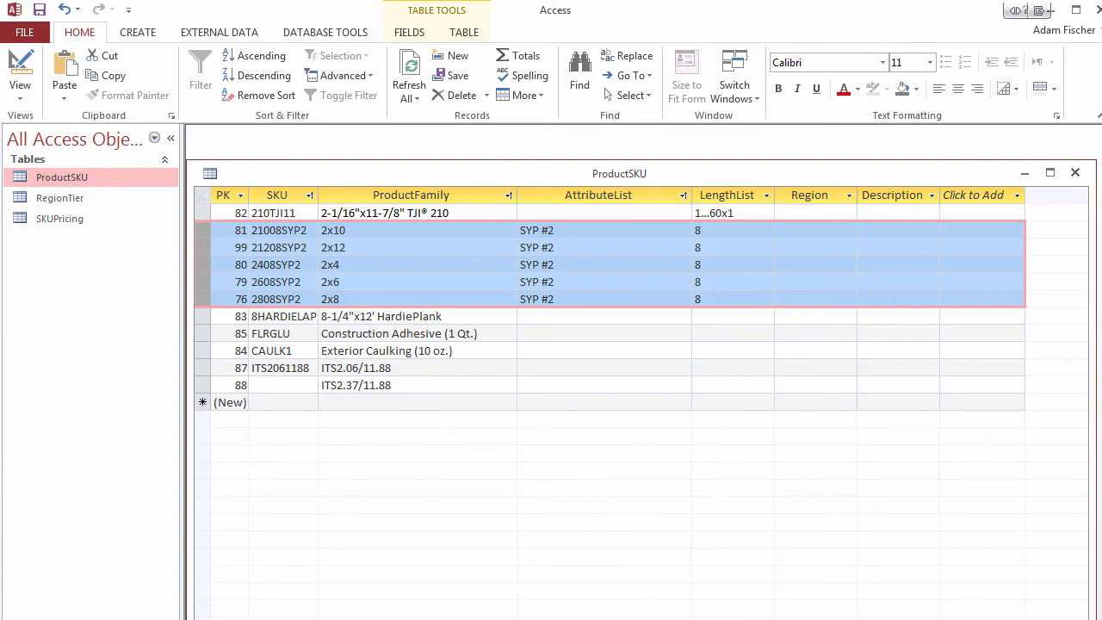
{"action": "key", "text": "alt+Tab"}
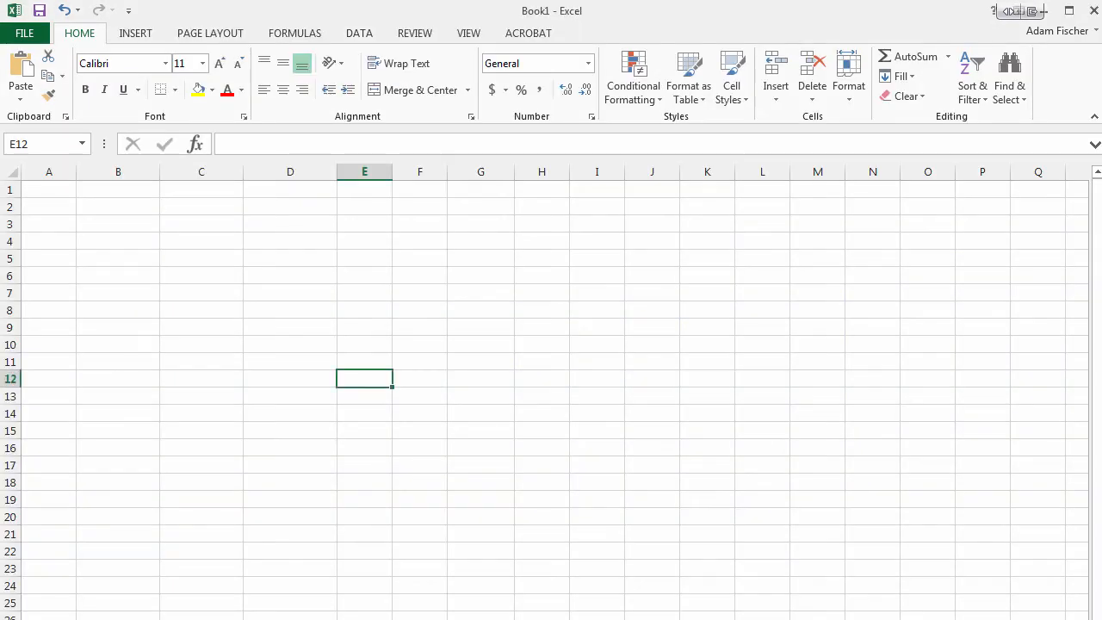
{"action": "left_click", "coordinate": [62, 189]}
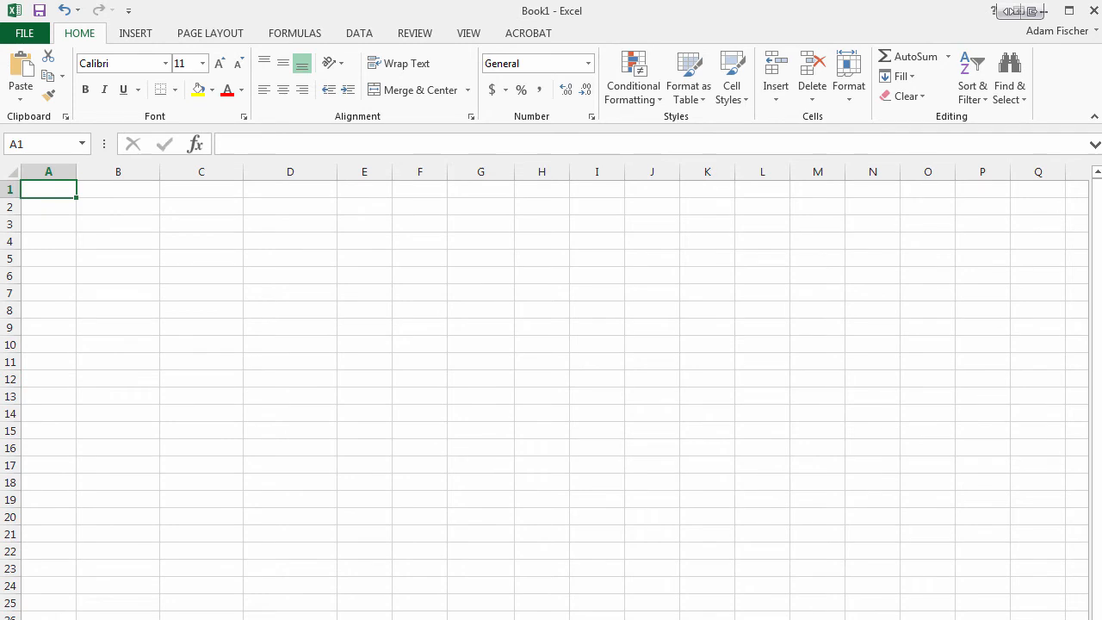
{"action": "key", "text": "ctrl+v"}
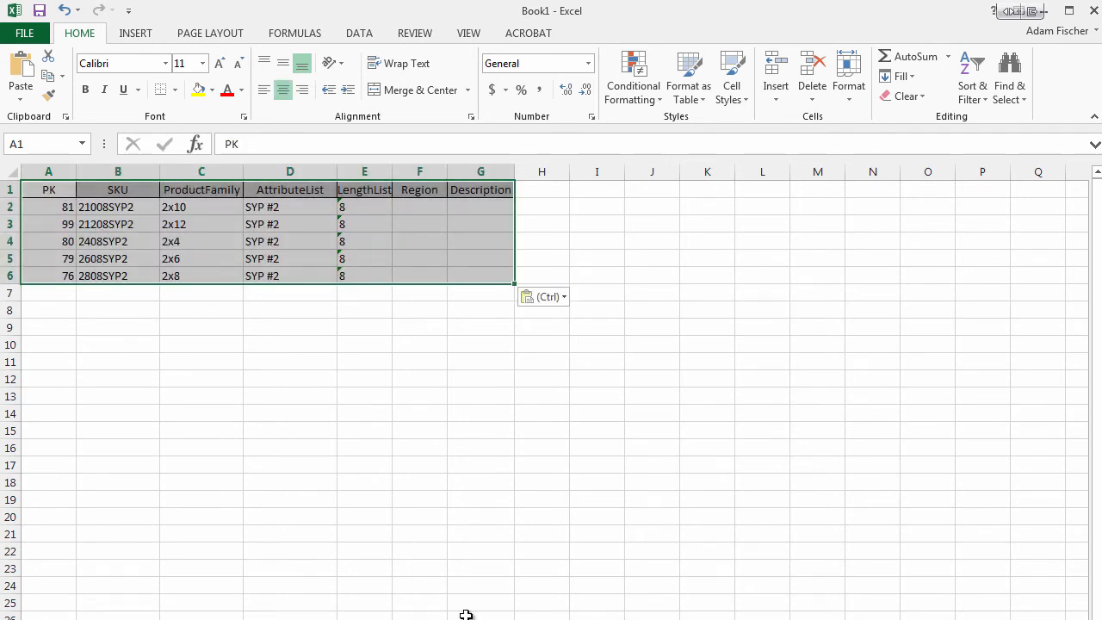
{"action": "left_click", "coordinate": [381, 348]}
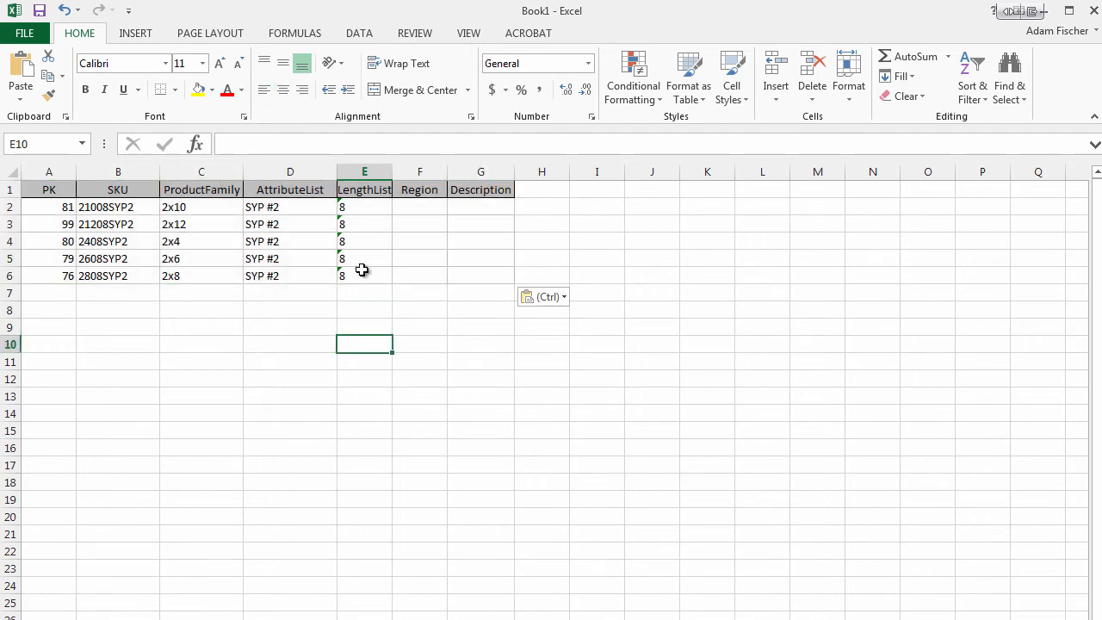
Step: Set the LengthList to 10 for all five pasted records in E2:E6
{"action": "left_click", "coordinate": [376, 210]}
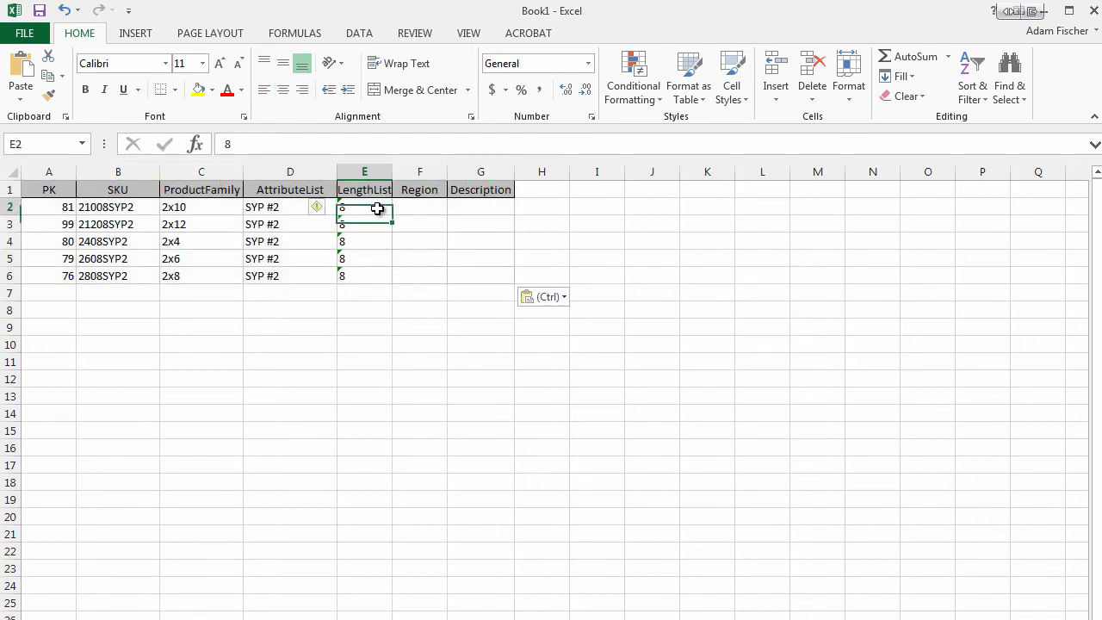
{"action": "type", "text": "10"}
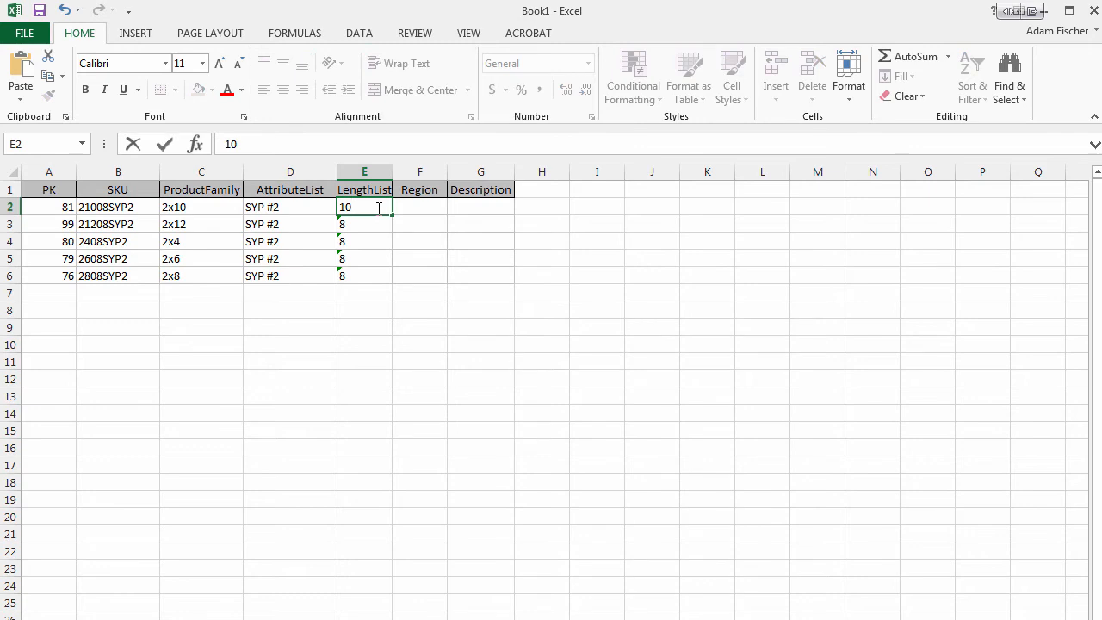
{"action": "key", "text": "Return"}
{"action": "left_click", "coordinate": [379, 208]}
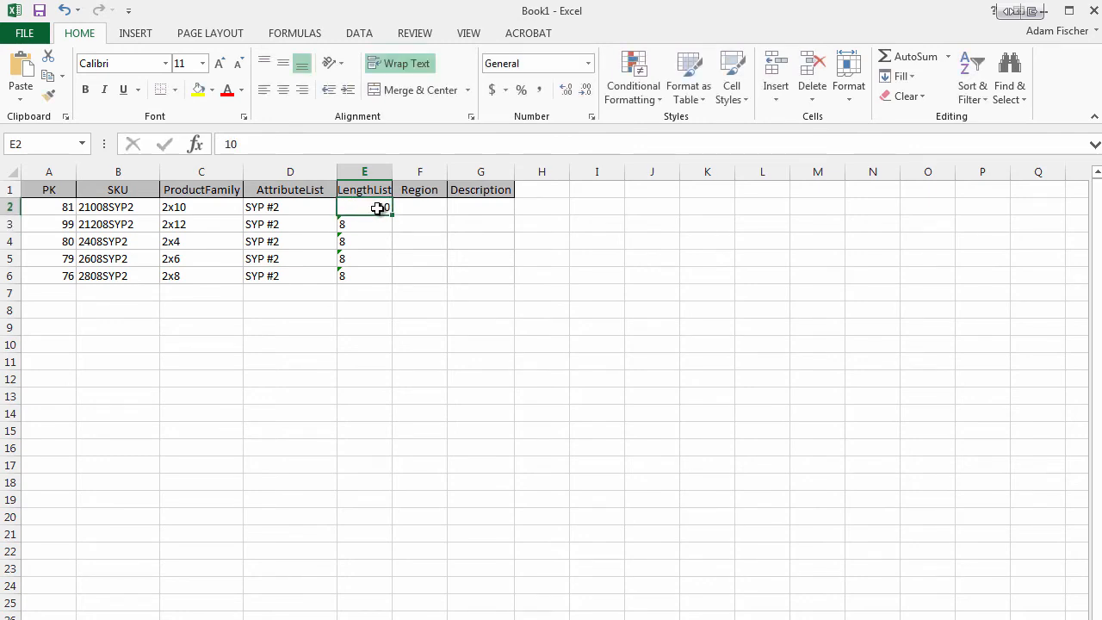
{"action": "key", "text": "ctrl+c"}
{"action": "key", "text": "Down"}
{"action": "key", "text": "ctrl+v"}
{"action": "key", "text": "Down"}
{"action": "key", "text": "ctrl+v"}
{"action": "key", "text": "Down"}
{"action": "key", "text": "ctrl+v"}
{"action": "key", "text": "Down"}
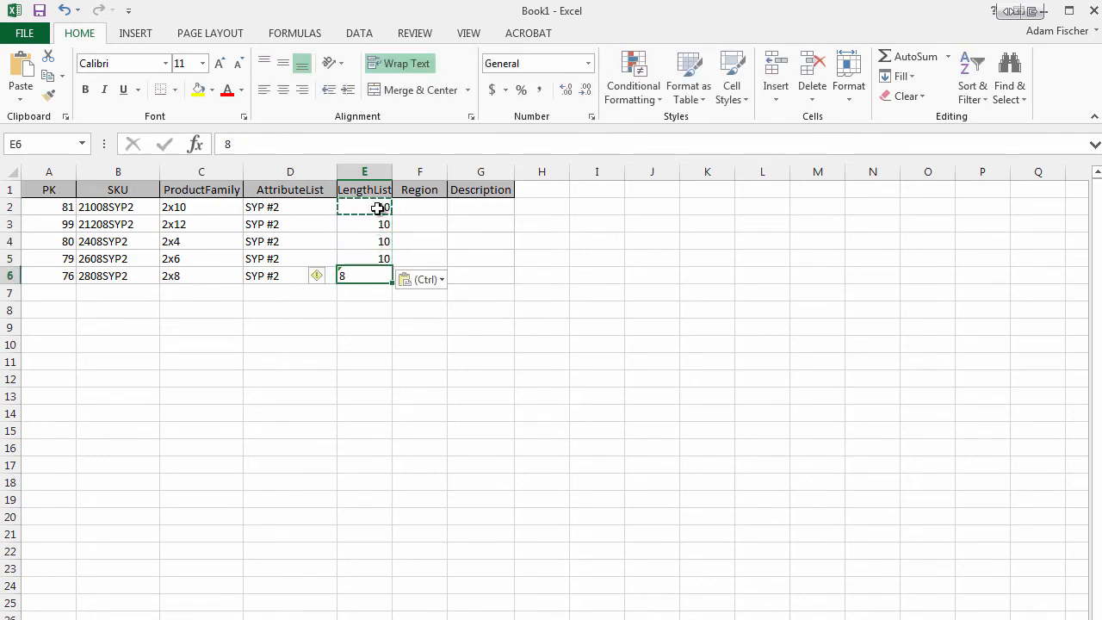
{"action": "key", "text": "ctrl+v"}
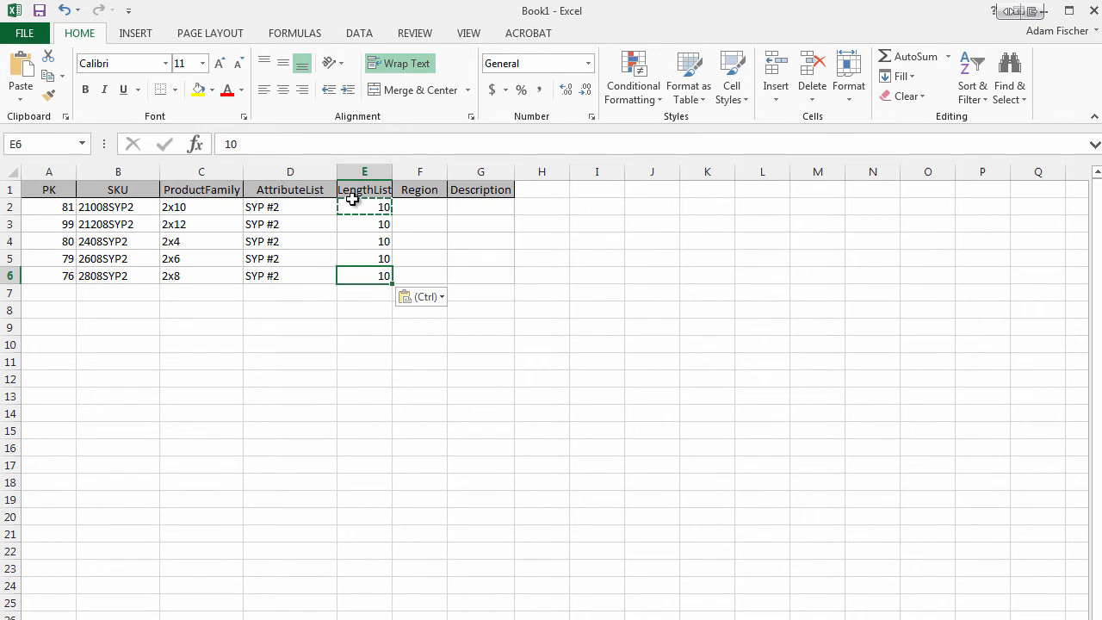
Step: Change the SKU in B2 to 21010SYP2 and the SKU in B3 to 21210SYP2
{"action": "double_click", "coordinate": [104, 208]}
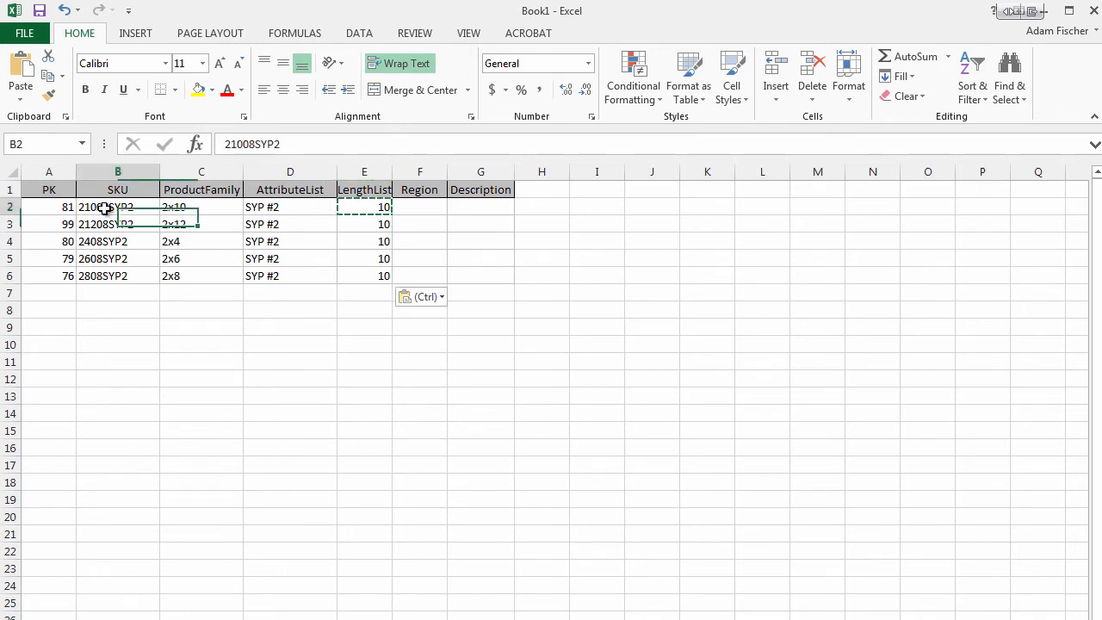
{"action": "key", "text": "BackSpace"}
{"action": "key", "text": "BackSpace"}
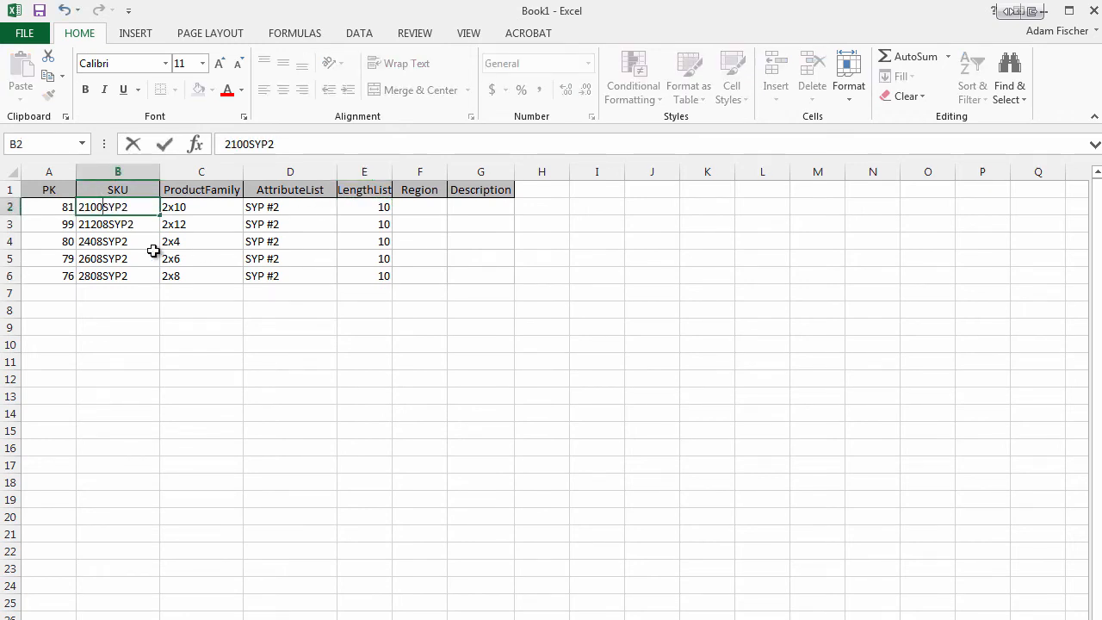
{"action": "type", "text": "10"}
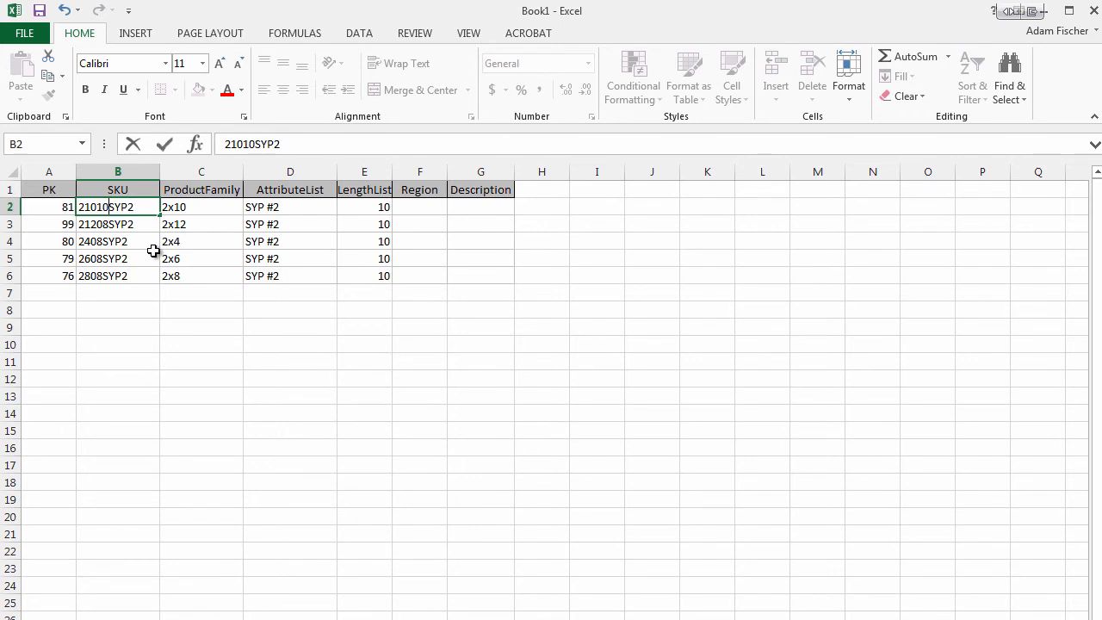
{"action": "double_click", "coordinate": [107, 224]}
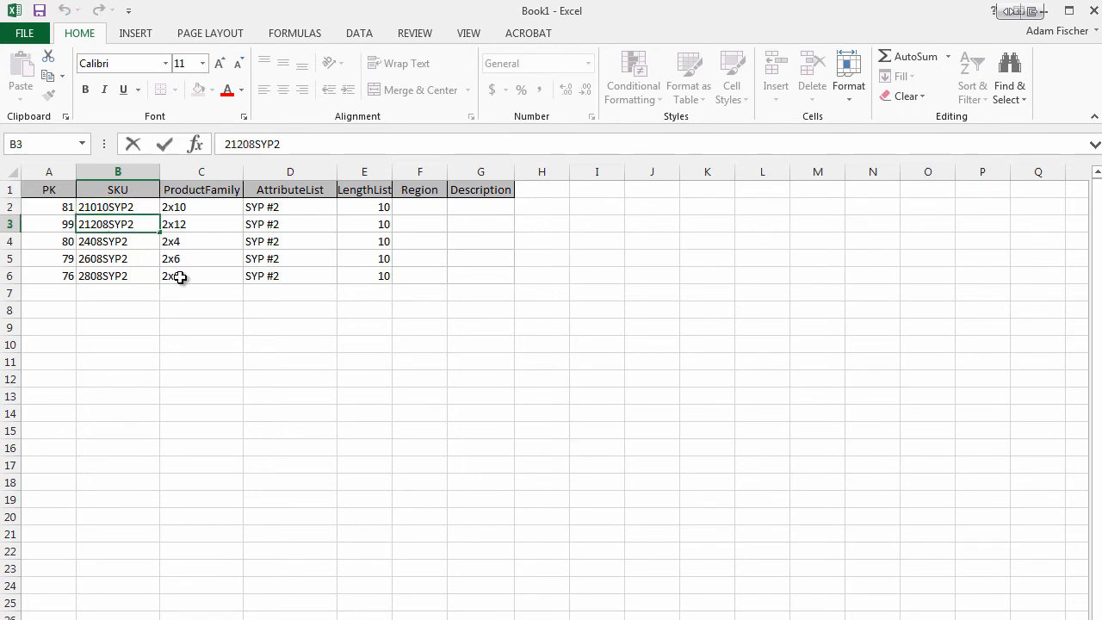
{"action": "key", "text": "BackSpace"}
{"action": "key", "text": "BackSpace"}
{"action": "type", "text": "10"}
Step: Change the SKU of the 2x4 record in B4 to 2410SYP2
{"action": "left_click", "coordinate": [100, 241]}
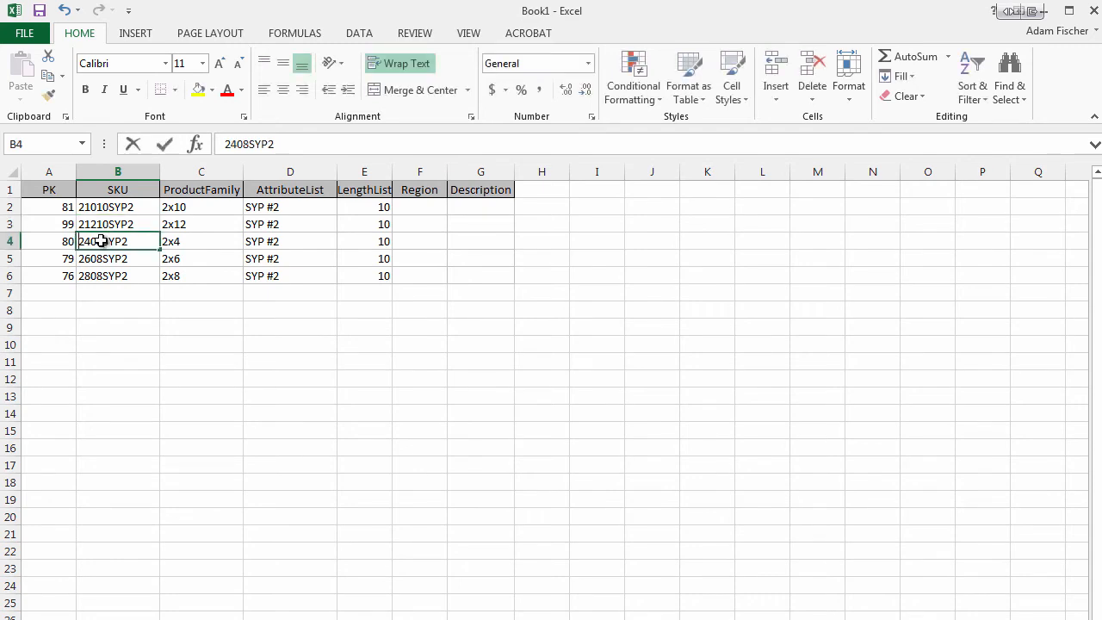
{"action": "double_click", "coordinate": [101, 241]}
{"action": "key", "text": "BackSpace"}
{"action": "key", "text": "BackSpace"}
{"action": "type", "text": "10"}
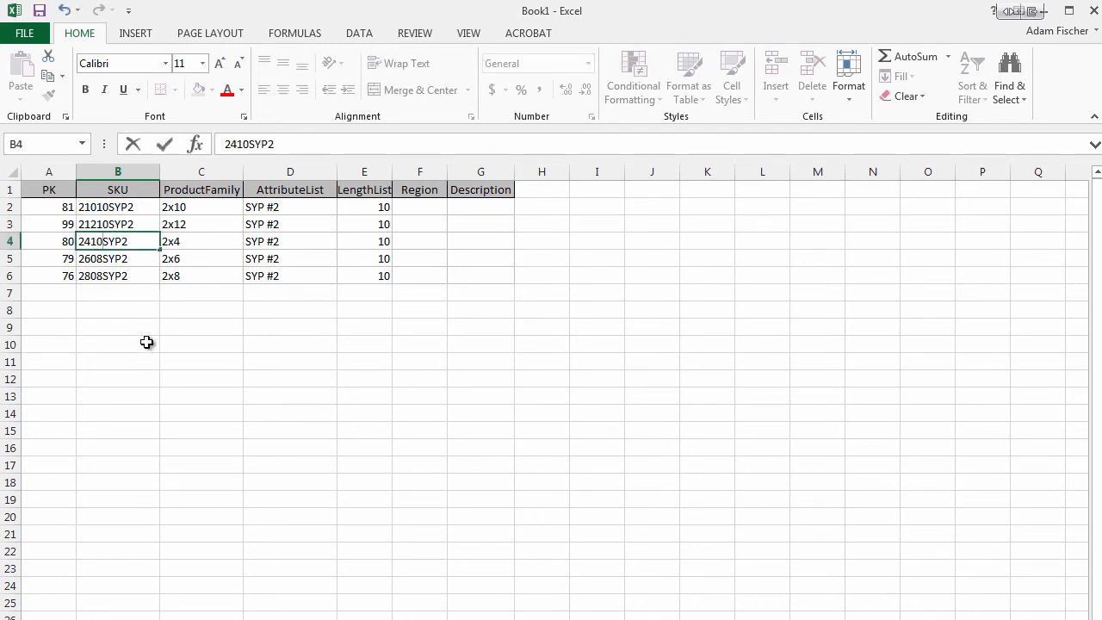
Step: Change the SKU of the 2x6 record in B5 to 2610SYP2 and the 2x8 record in B6 to 2810SYP2
{"action": "left_click", "coordinate": [121, 257]}
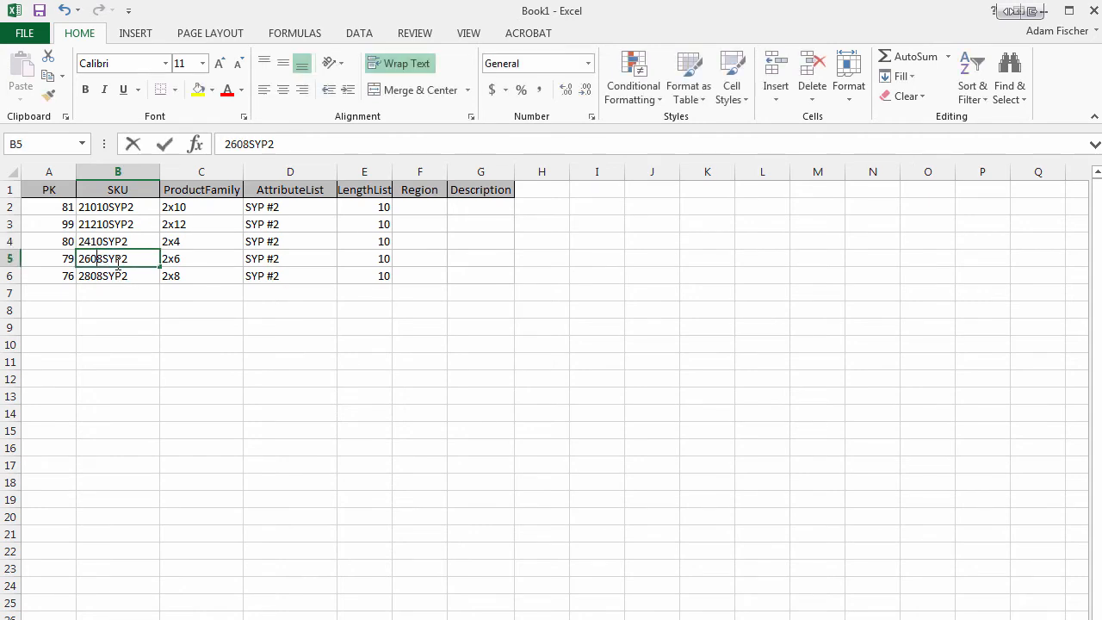
{"action": "double_click", "coordinate": [126, 258]}
{"action": "left_click", "coordinate": [103, 258]}
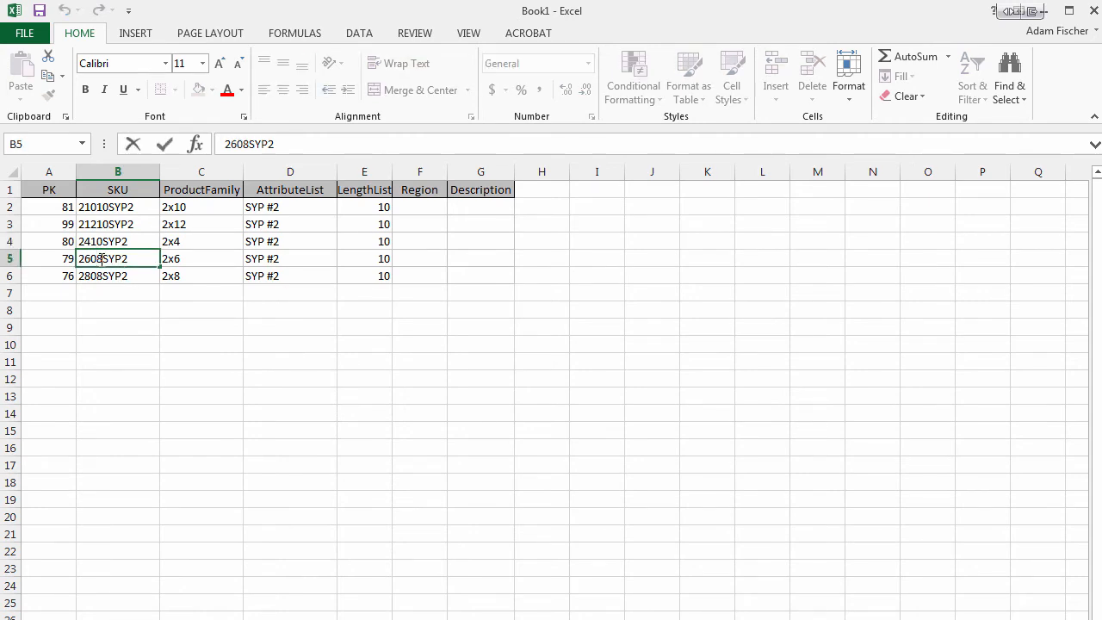
{"action": "key", "text": "BackSpace"}
{"action": "key", "text": "BackSpace"}
{"action": "type", "text": "10"}
{"action": "double_click", "coordinate": [103, 275]}
{"action": "key", "text": "BackSpace"}
{"action": "key", "text": "BackSpace"}
{"action": "type", "text": "10"}
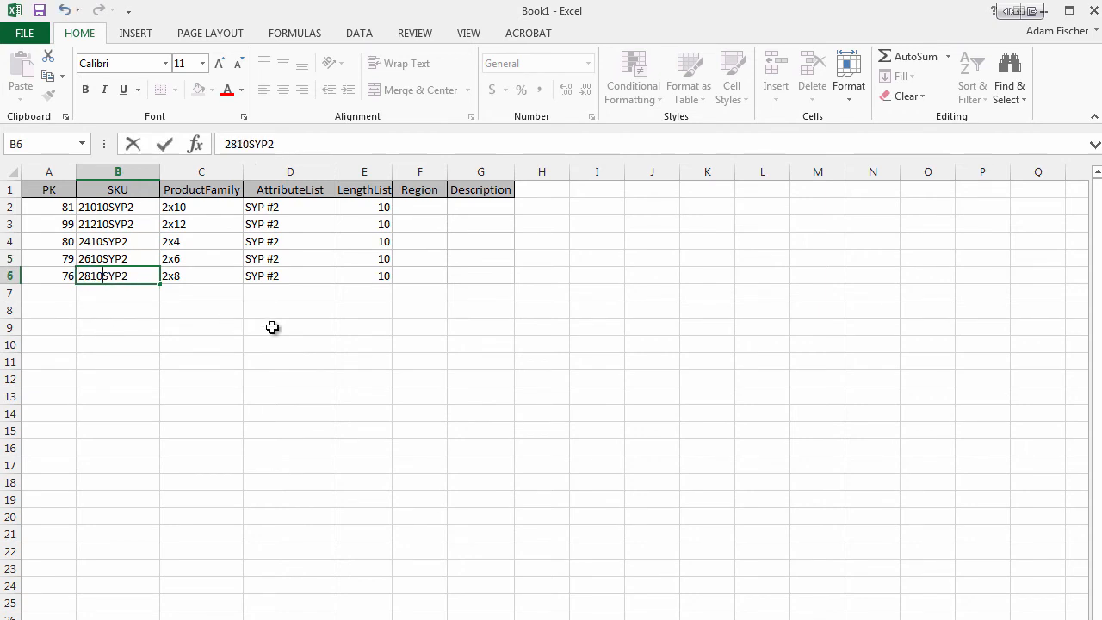
{"action": "left_click", "coordinate": [319, 375]}
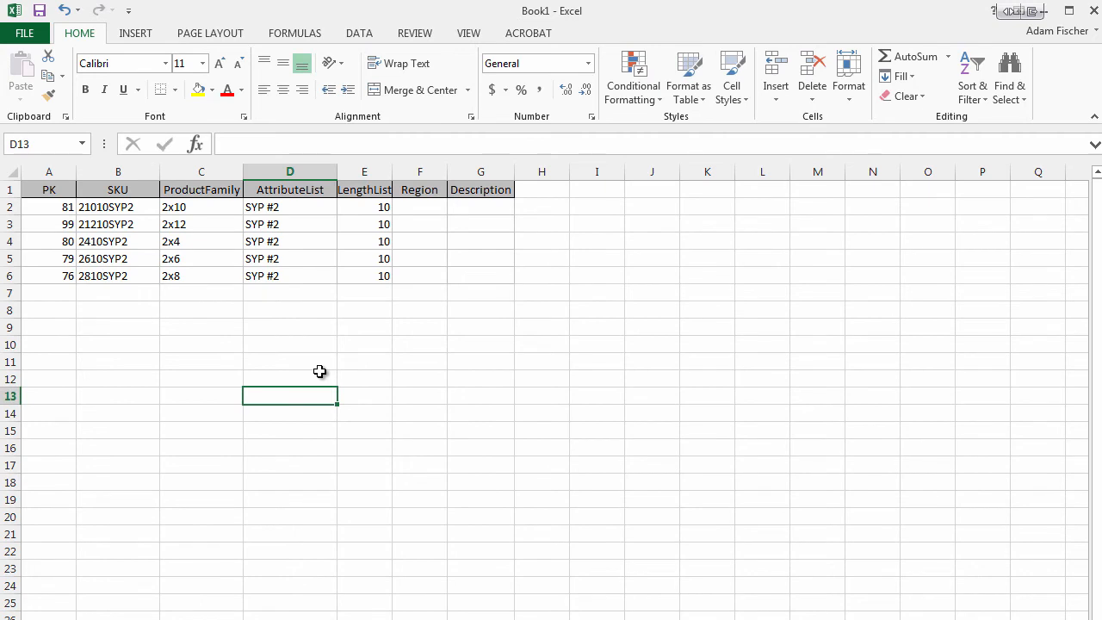
{"action": "left_click", "coordinate": [485, 375]}
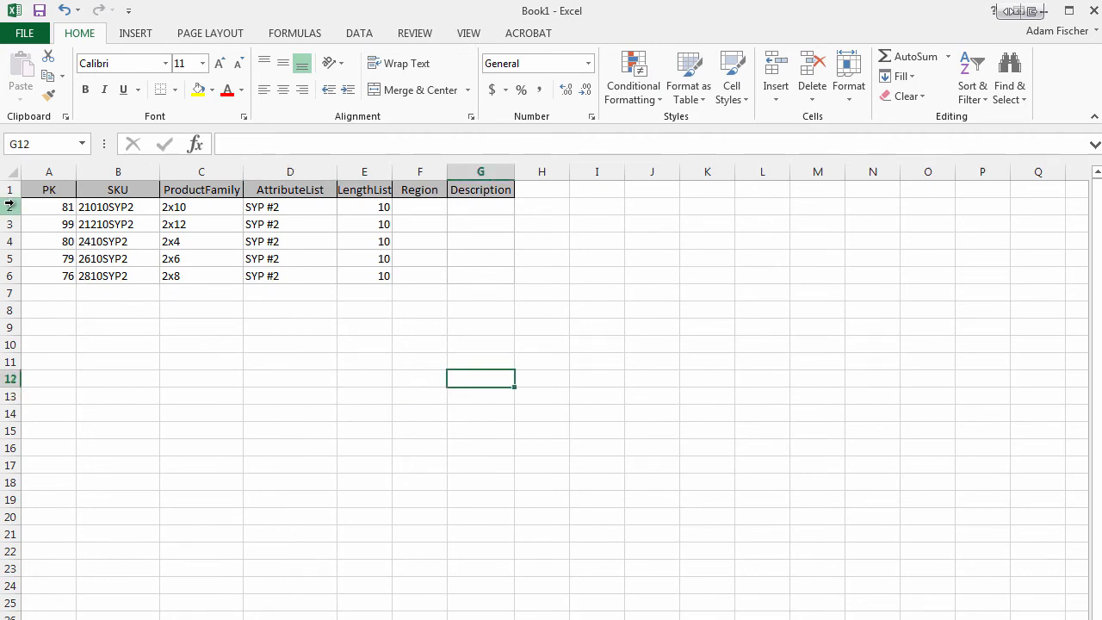
Step: Copy the edited records in rows 2 to 6 and append them as new records to the ProductSKU table in Access
{"action": "left_click_drag", "start_coordinate": [11, 205], "coordinate": [10, 271]}
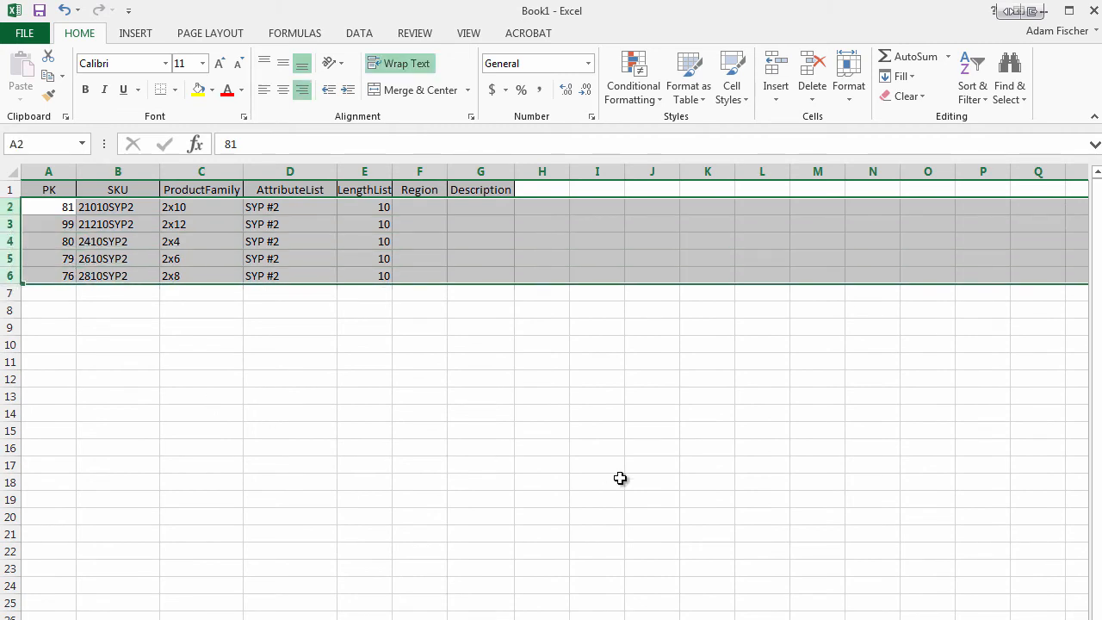
{"action": "key", "text": "ctrl+c"}
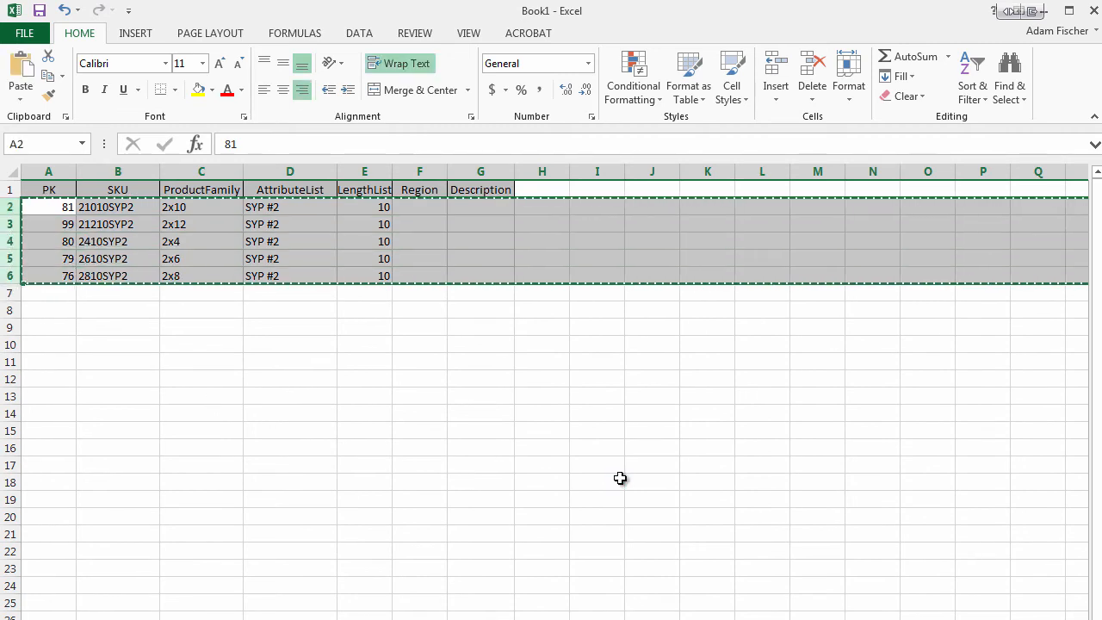
{"action": "key", "text": "alt+Tab"}
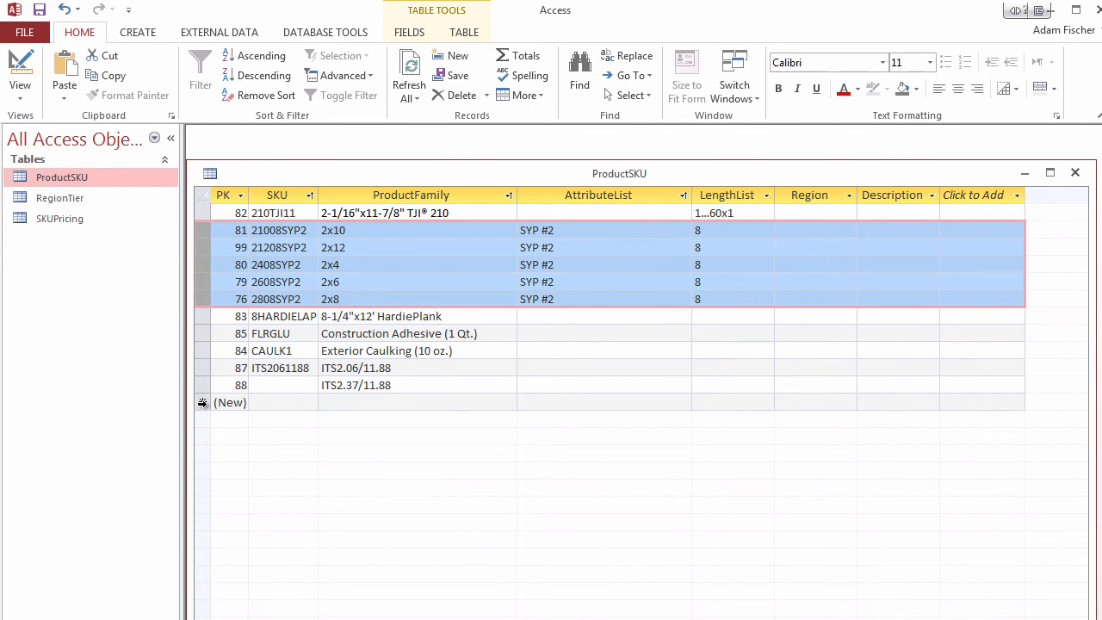
{"action": "left_click", "coordinate": [203, 403]}
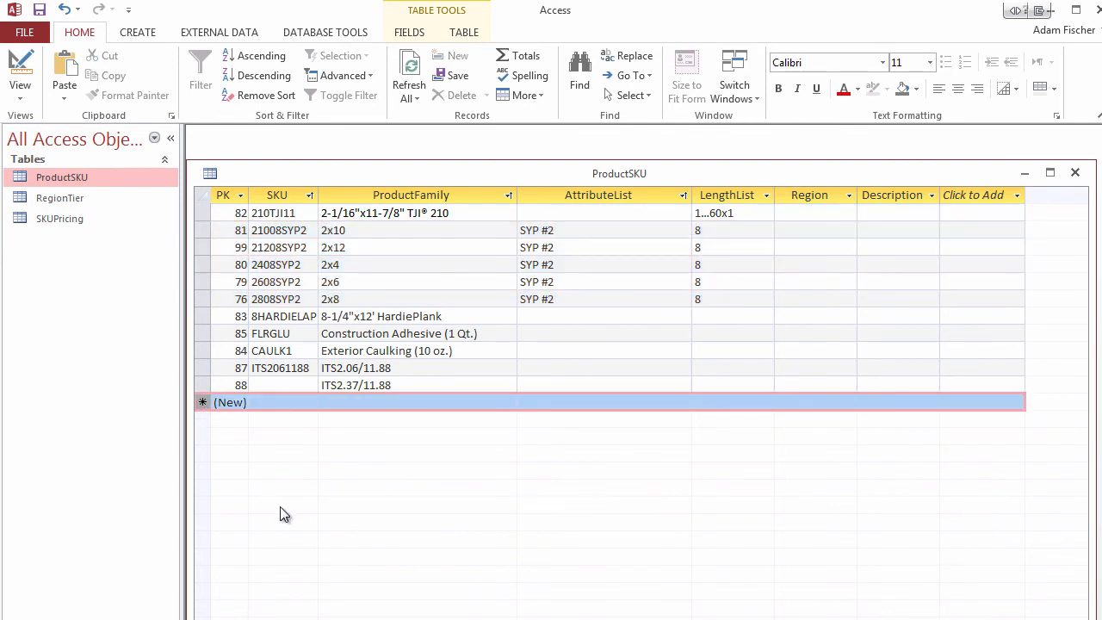
{"action": "key", "text": "ctrl+v"}
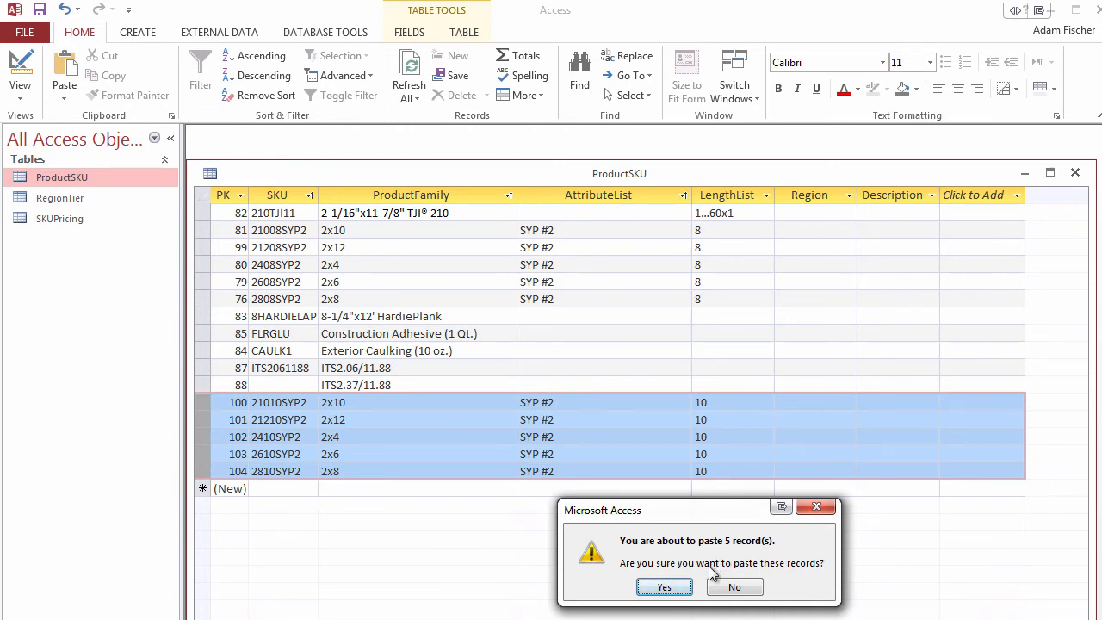
{"action": "left_click", "coordinate": [664, 588]}
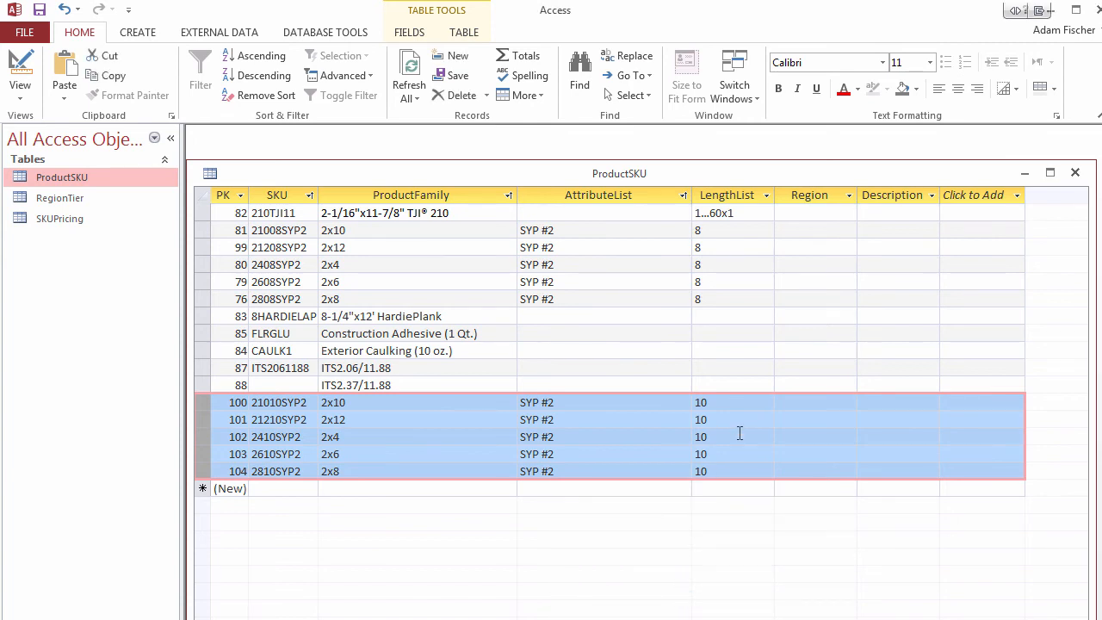
{"action": "left_click", "coordinate": [838, 346]}
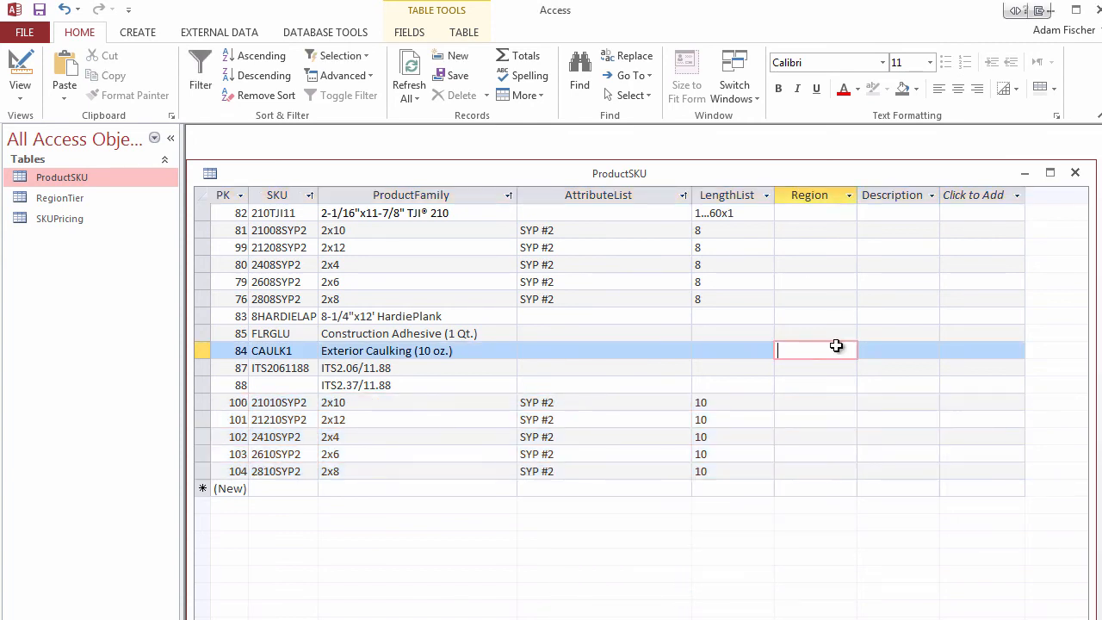